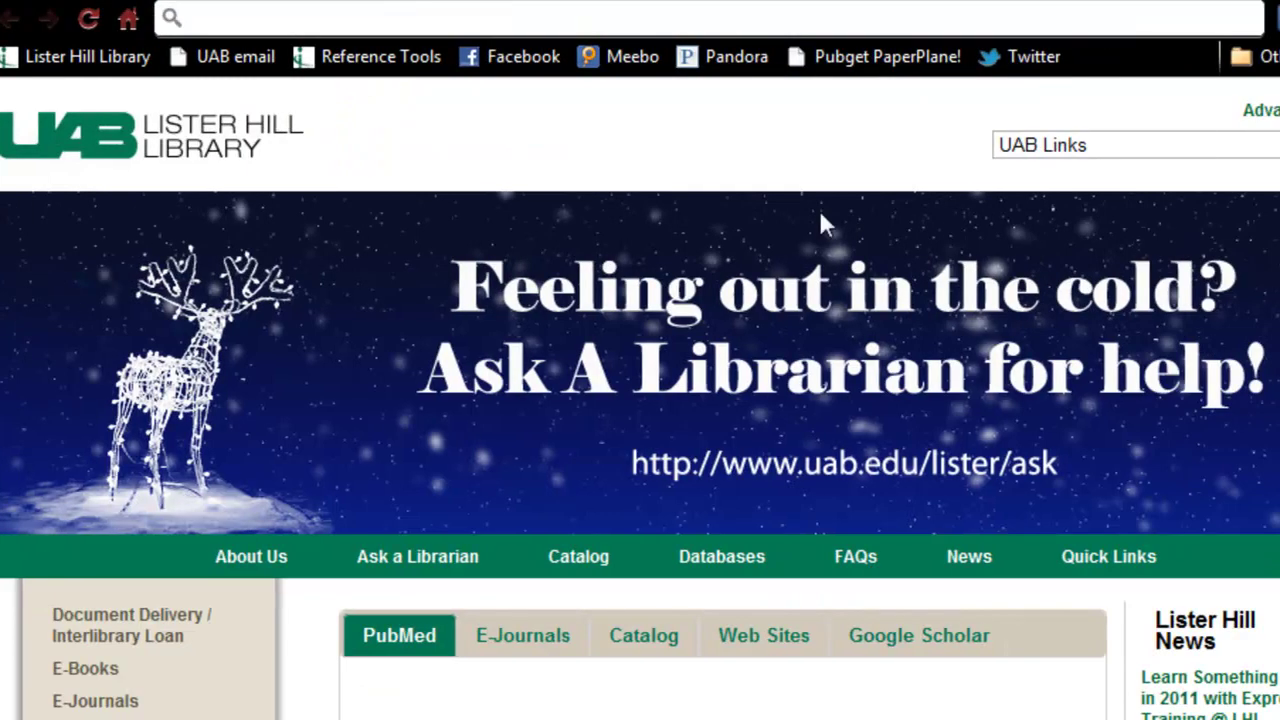
Search Google for 'pmid converter' and go to the NCBI PMID : PMCID Converter page
{"action": "type", "text": "pmi"}
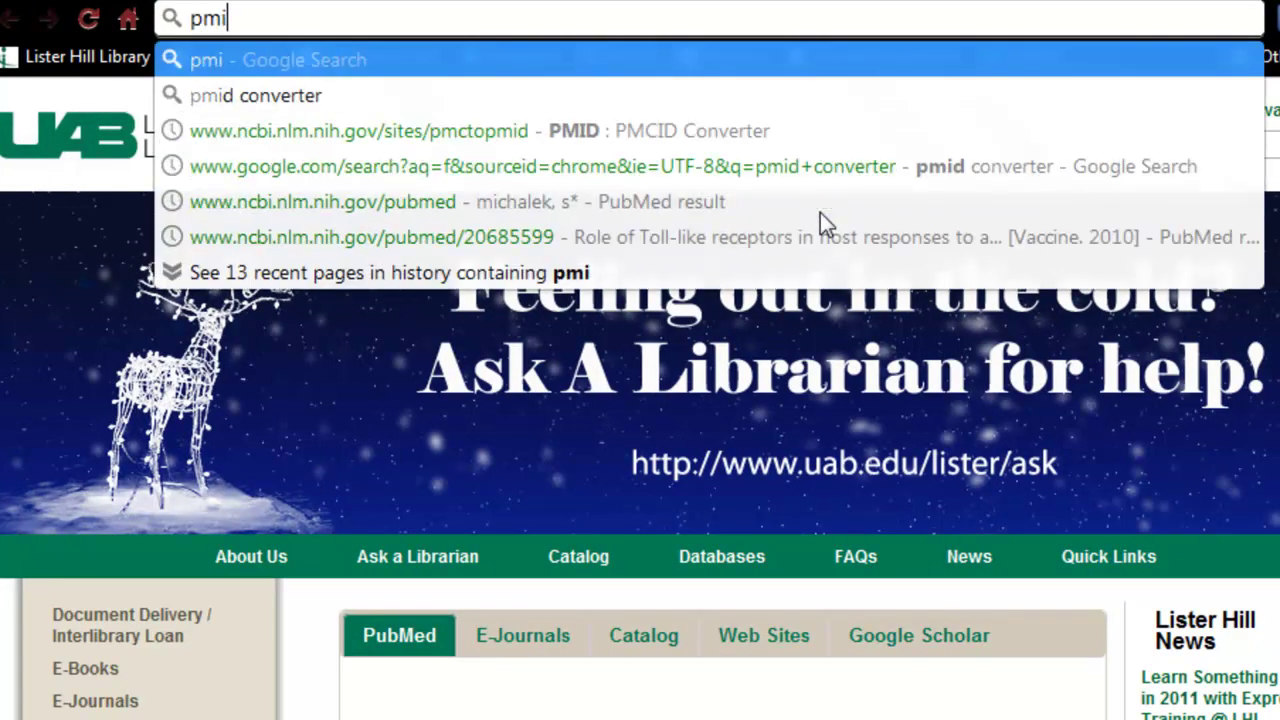
{"action": "type", "text": "d conv"}
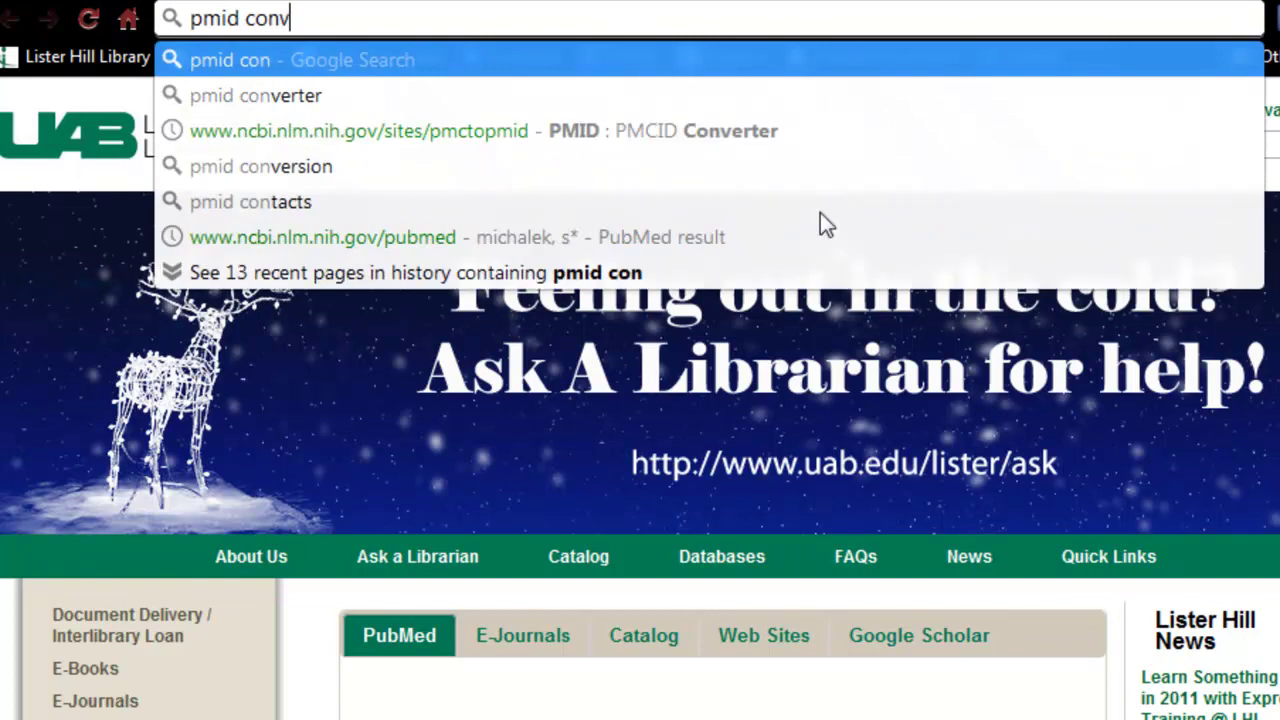
{"action": "type", "text": "erter"}
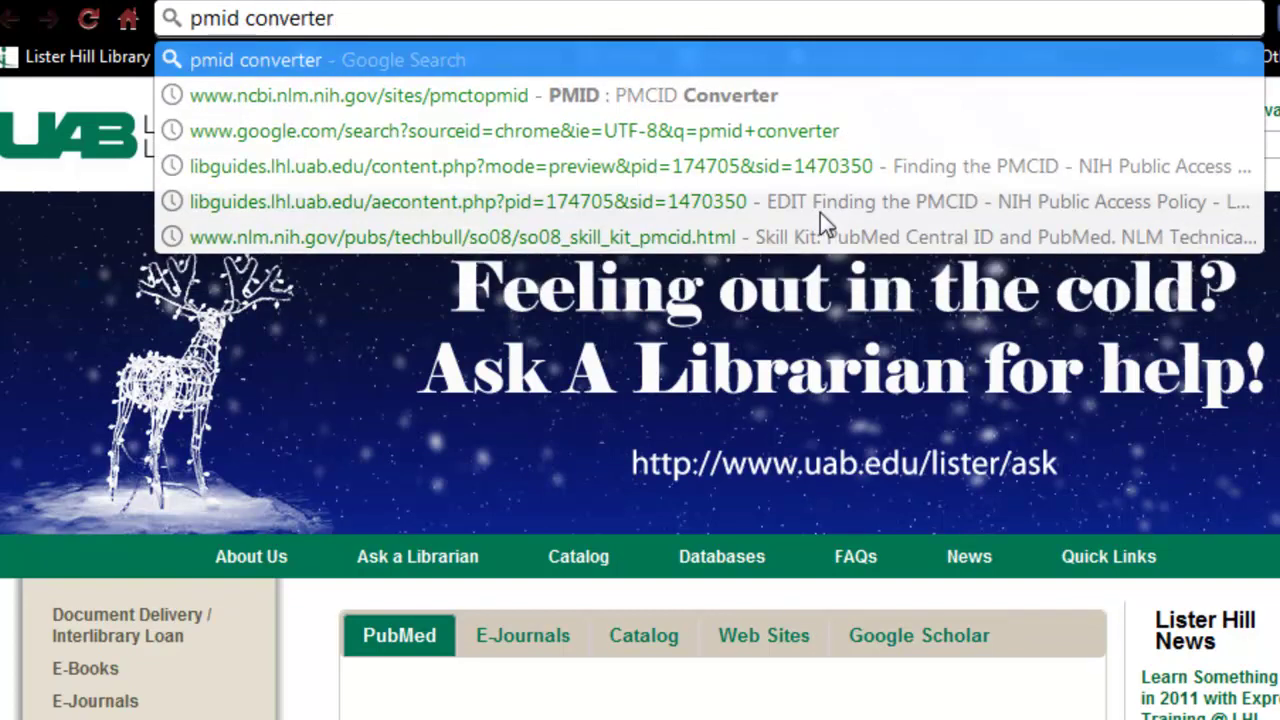
{"action": "key", "text": "Return"}
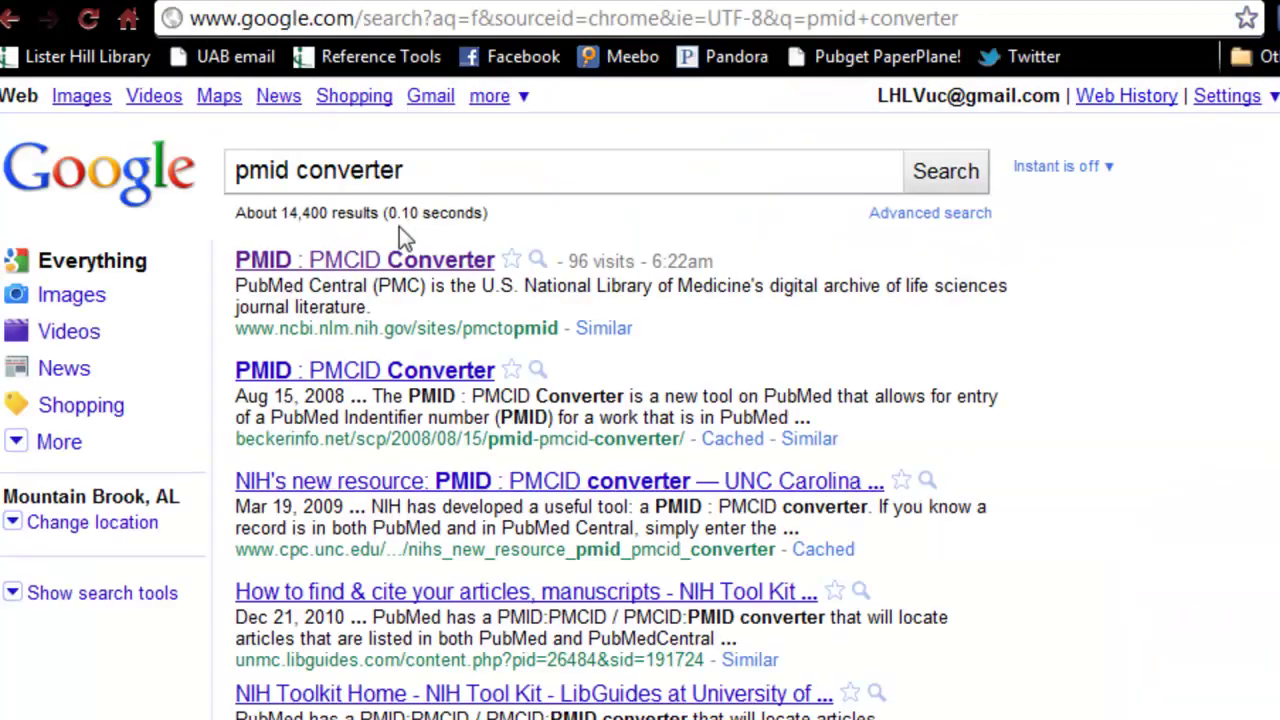
{"action": "left_click", "coordinate": [395, 260]}
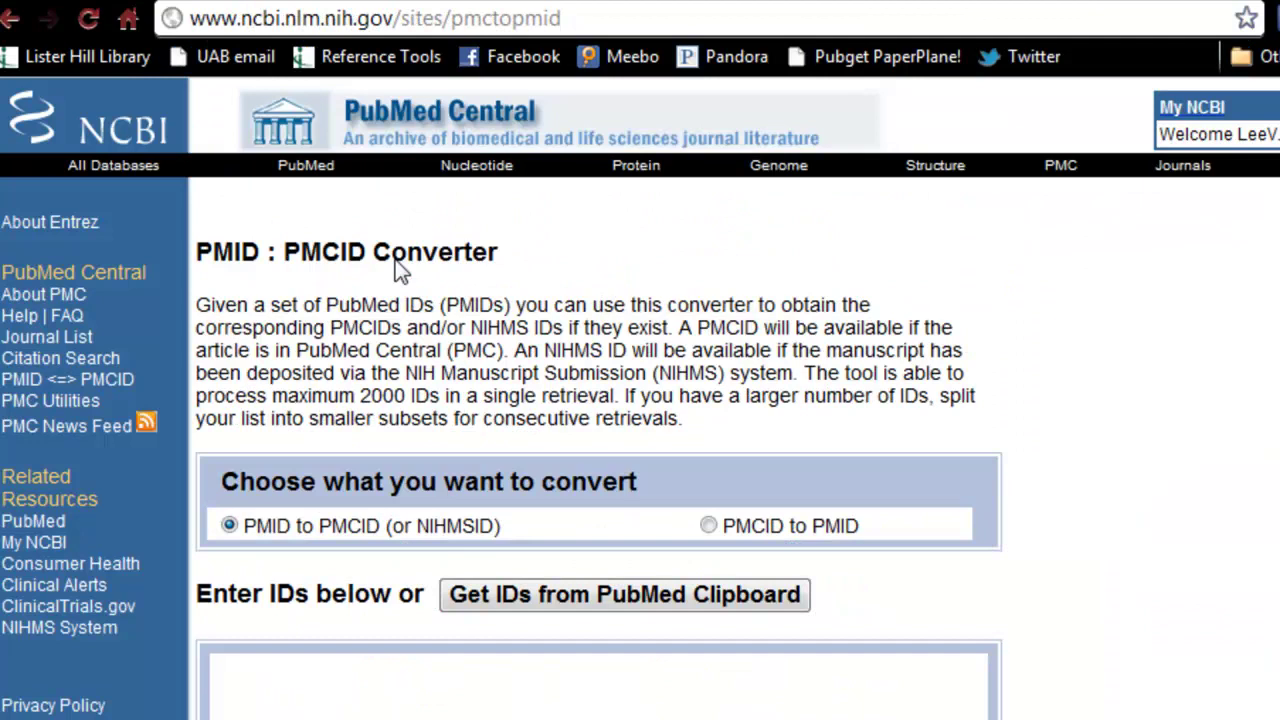
Paste PMIDs 21159862, 20844201, 20379363, 21030100 one per line, strip stray spaces, and convert
{"action": "scroll", "coordinate": [1194, 348], "scroll_direction": "down", "scroll_amount": 3}
{"action": "scroll", "coordinate": [1194, 348], "scroll_direction": "up", "scroll_amount": 1}
{"action": "scroll", "coordinate": [1194, 348], "scroll_direction": "down", "scroll_amount": 1}
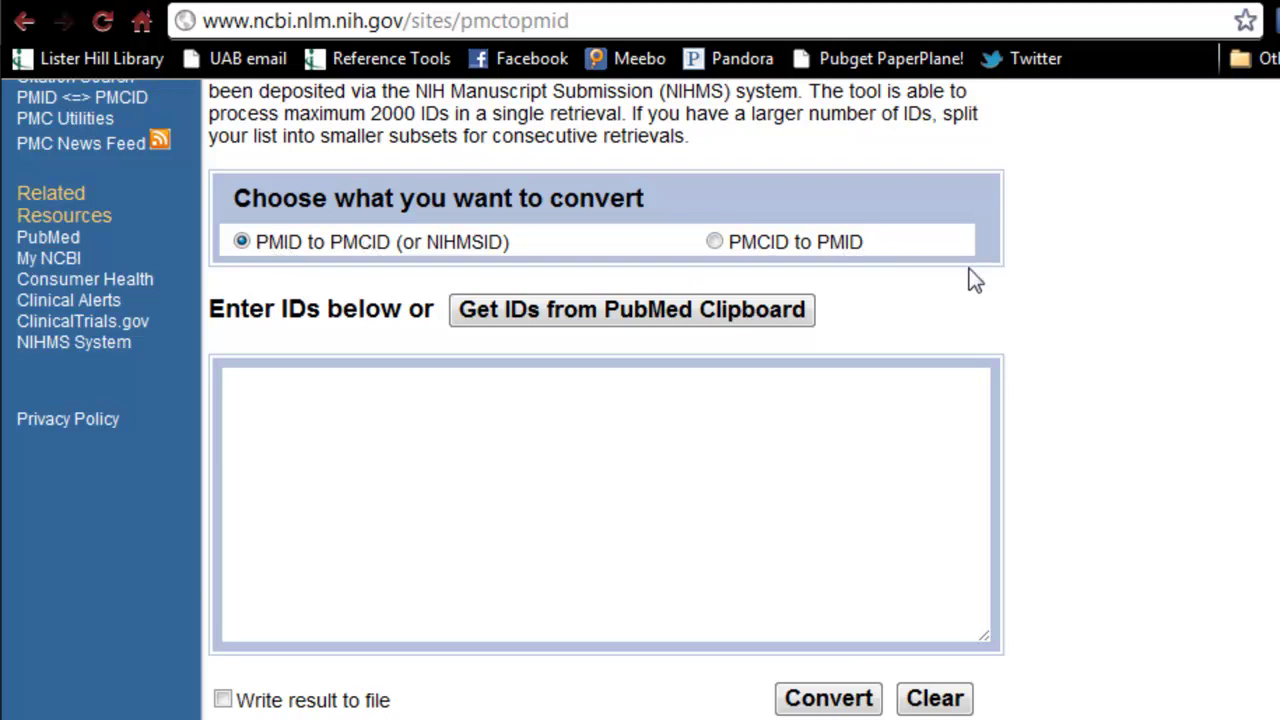
{"action": "left_click", "coordinate": [265, 410]}
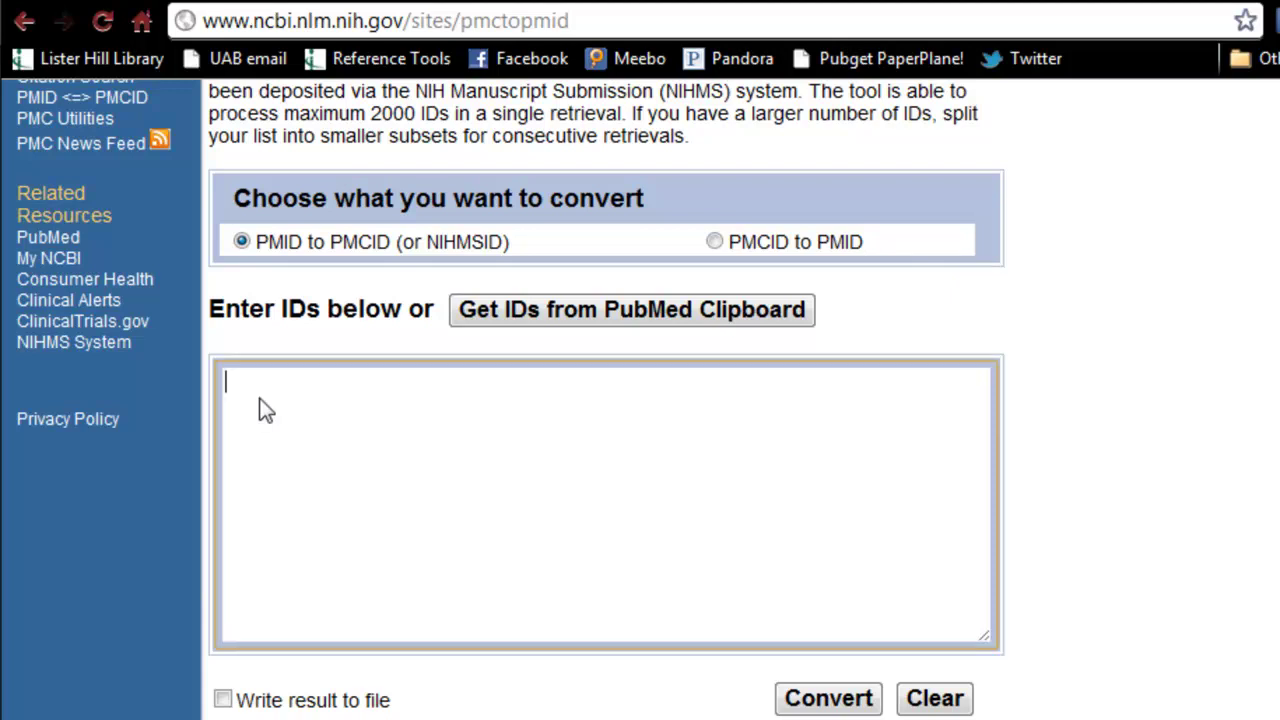
{"action": "key", "text": "ctrl+v"}
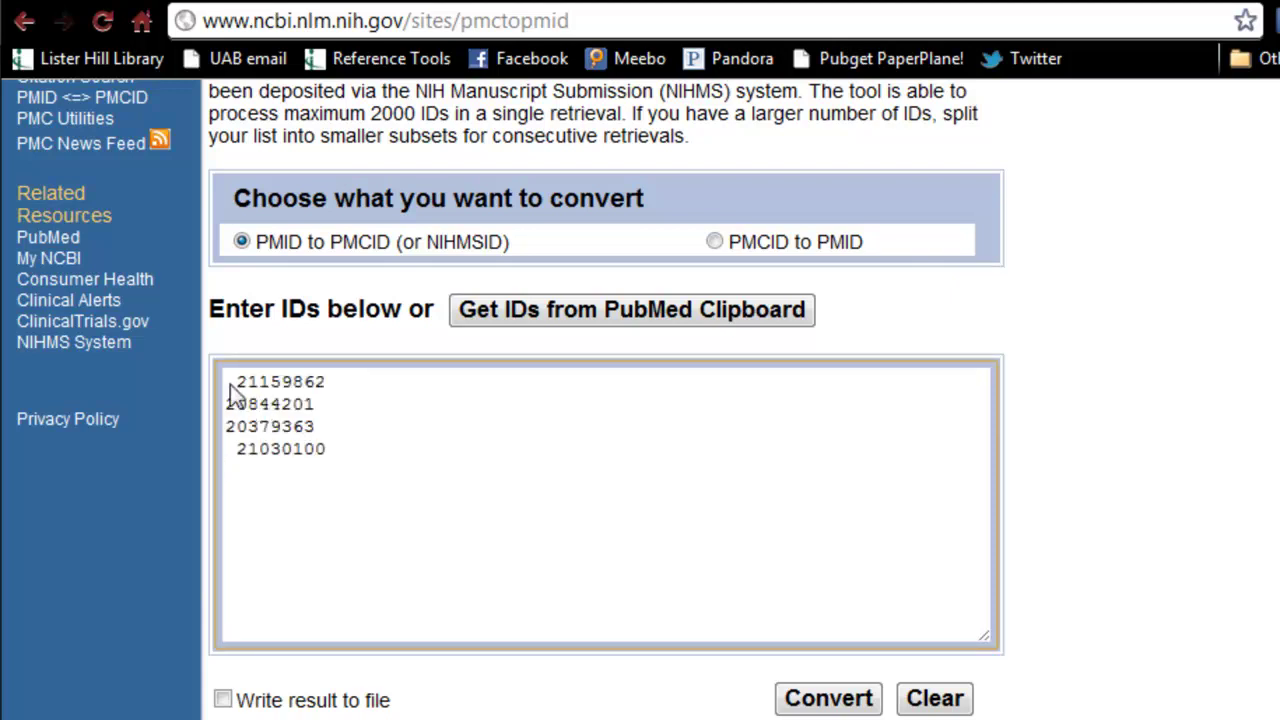
{"action": "left_click", "coordinate": [236, 384]}
{"action": "key", "text": "BackSpace"}
{"action": "left_click", "coordinate": [235, 449]}
{"action": "key", "text": "BackSpace"}
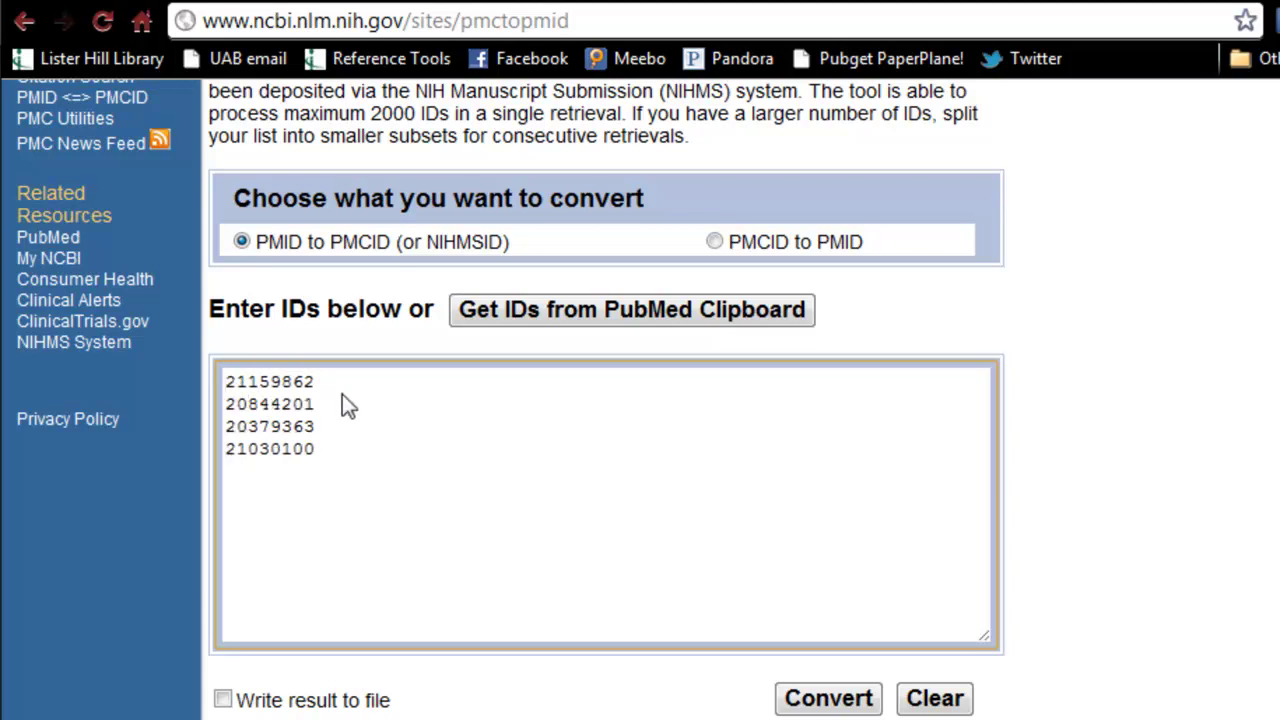
{"action": "left_click", "coordinate": [808, 702]}
{"action": "scroll", "coordinate": [806, 700], "scroll_direction": "down", "scroll_amount": 7}
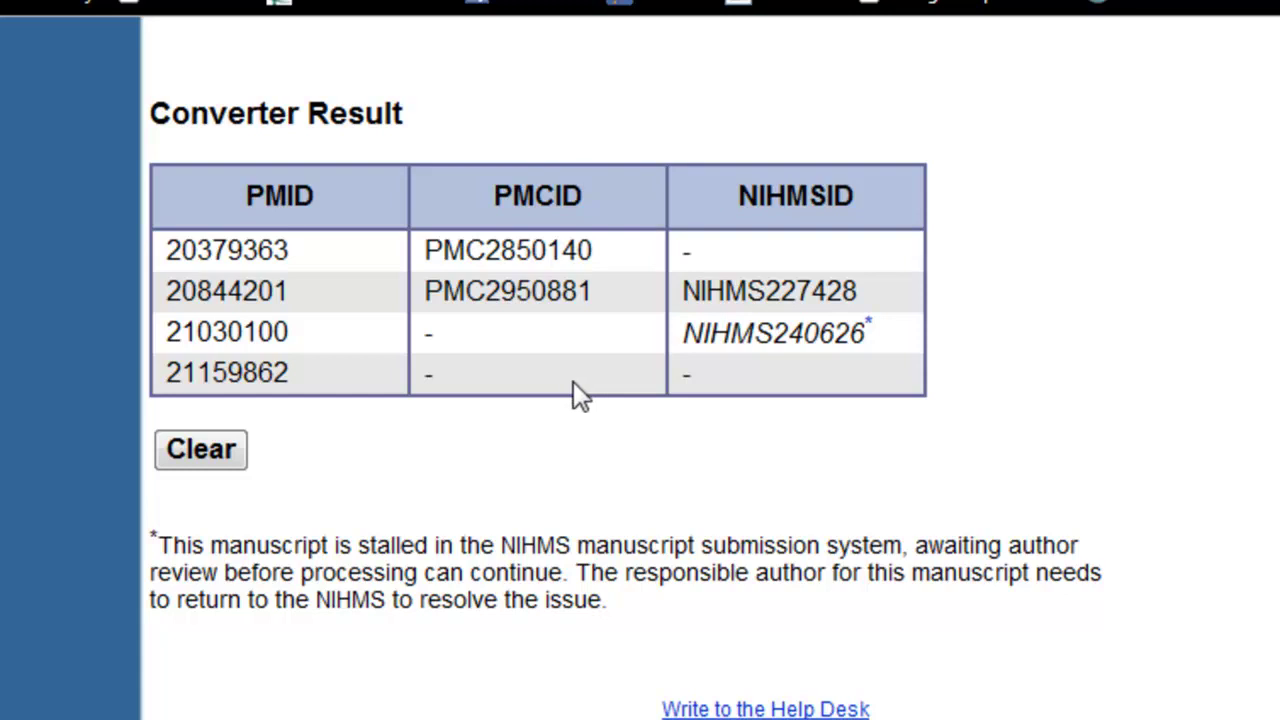
Clear the four-PMID Converter Result table to return to an empty ID form
{"action": "left_click", "coordinate": [165, 449]}
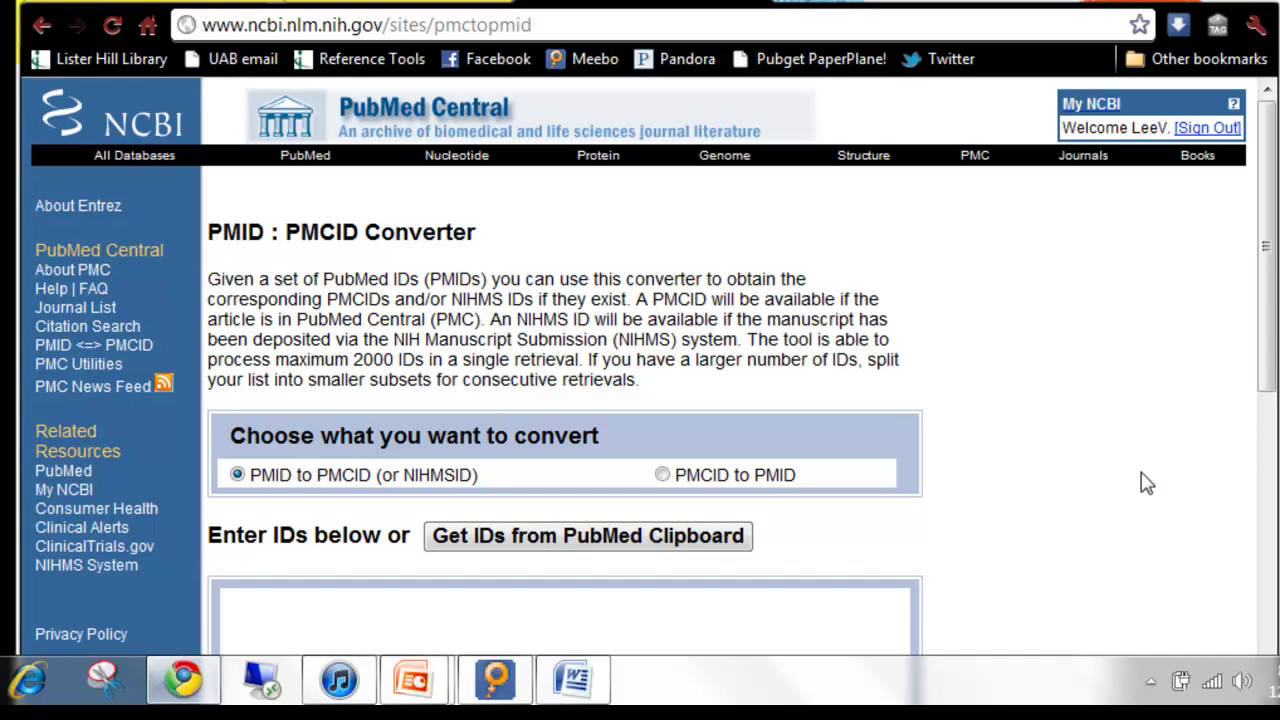
From the library page, search PubMed for the author's papers limited to the last 1 year
{"action": "left_click", "coordinate": [236, 5]}
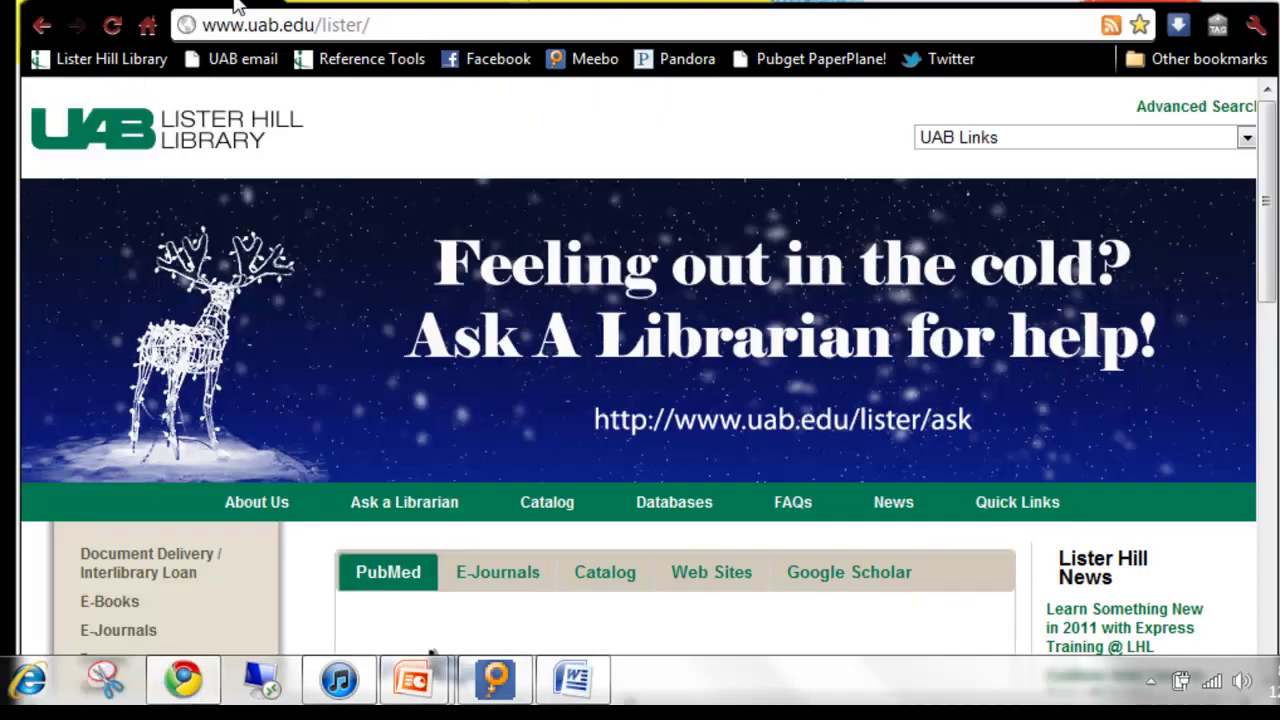
{"action": "left_click", "coordinate": [423, 608]}
{"action": "type", "text": "Michalek s*"}
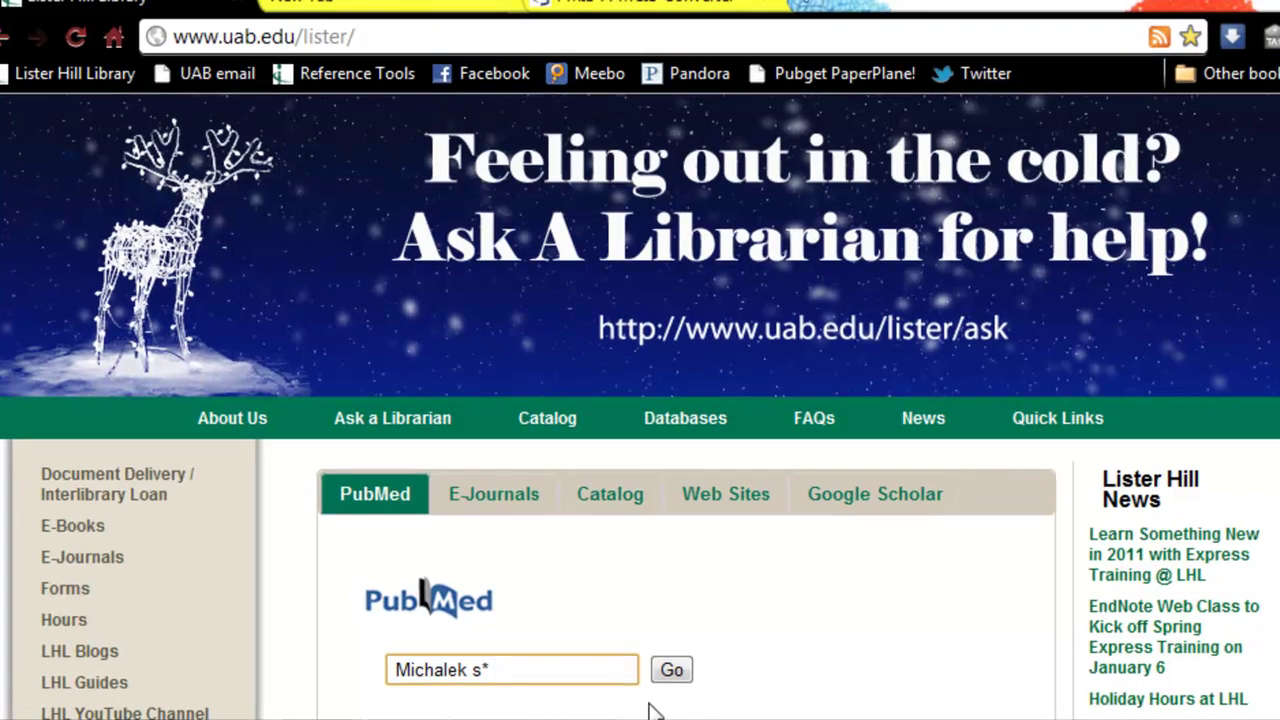
{"action": "key", "text": "Return"}
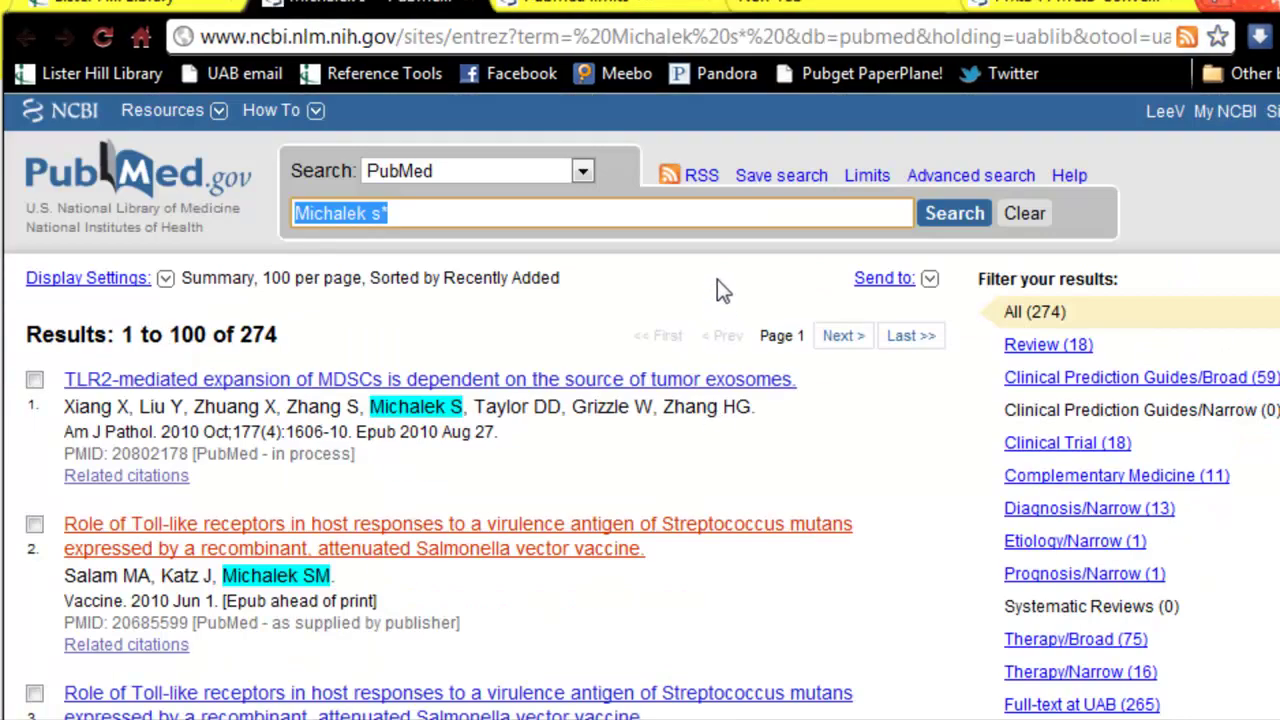
{"action": "left_click", "coordinate": [862, 183]}
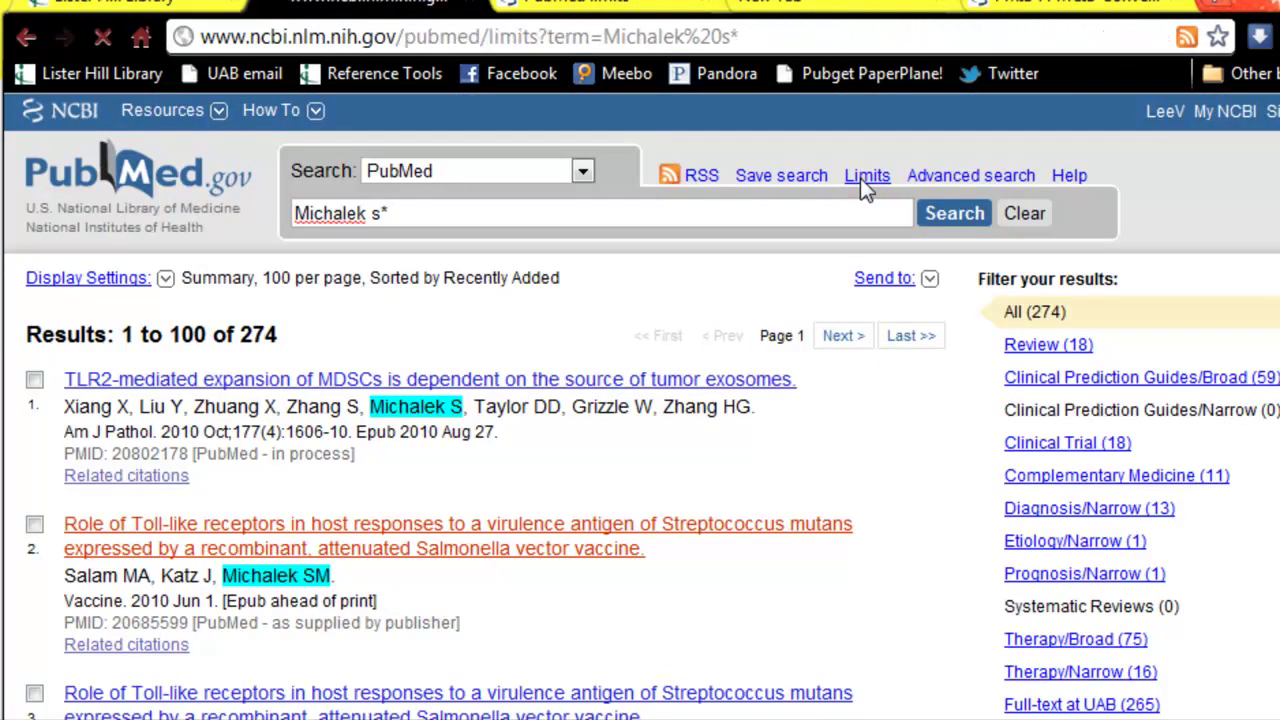
{"action": "left_click", "coordinate": [451, 421]}
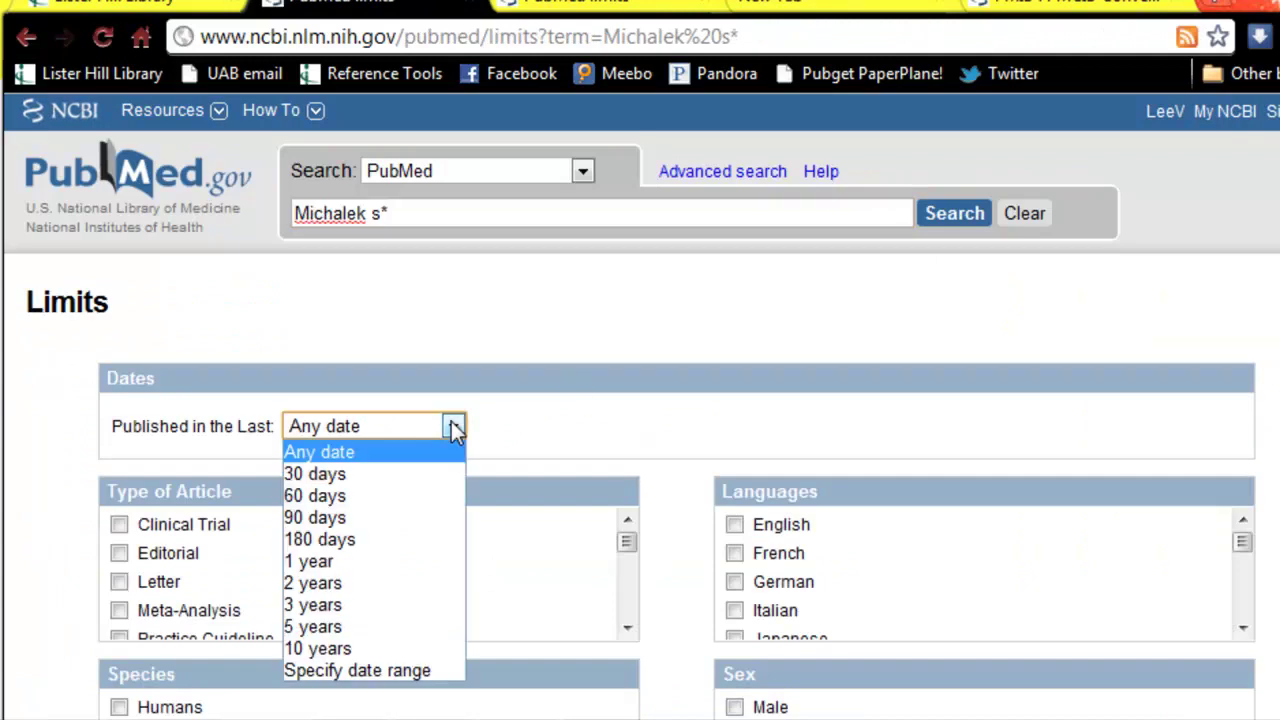
{"action": "left_click", "coordinate": [420, 560]}
{"action": "left_click", "coordinate": [953, 215]}
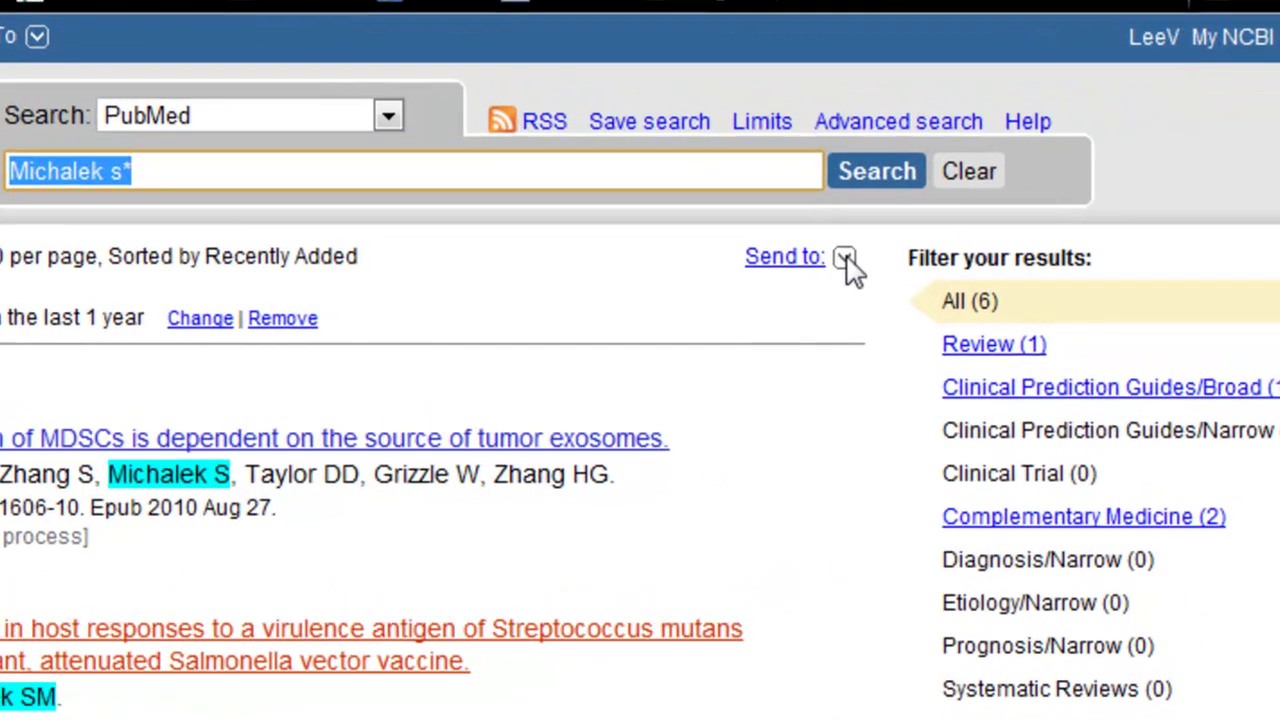
Add all 6 search results to the PubMed Clipboard and return to the converter
{"action": "left_click", "coordinate": [929, 278]}
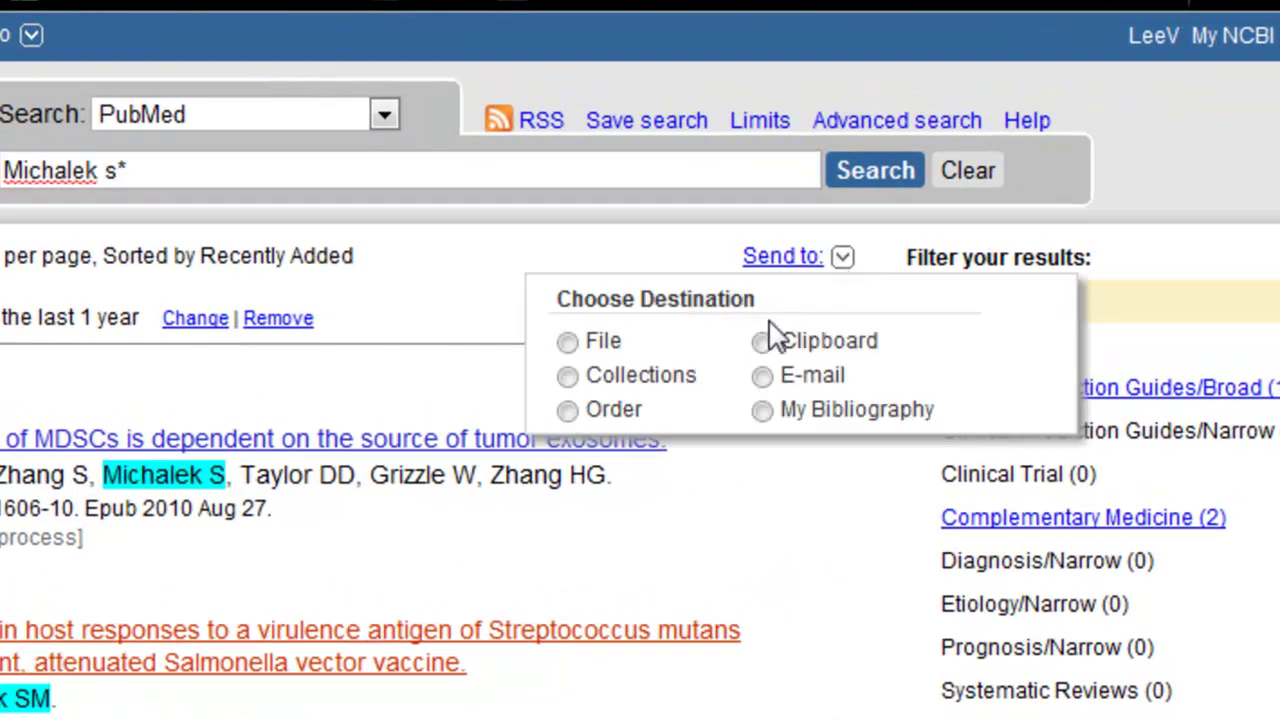
{"action": "left_click", "coordinate": [763, 342]}
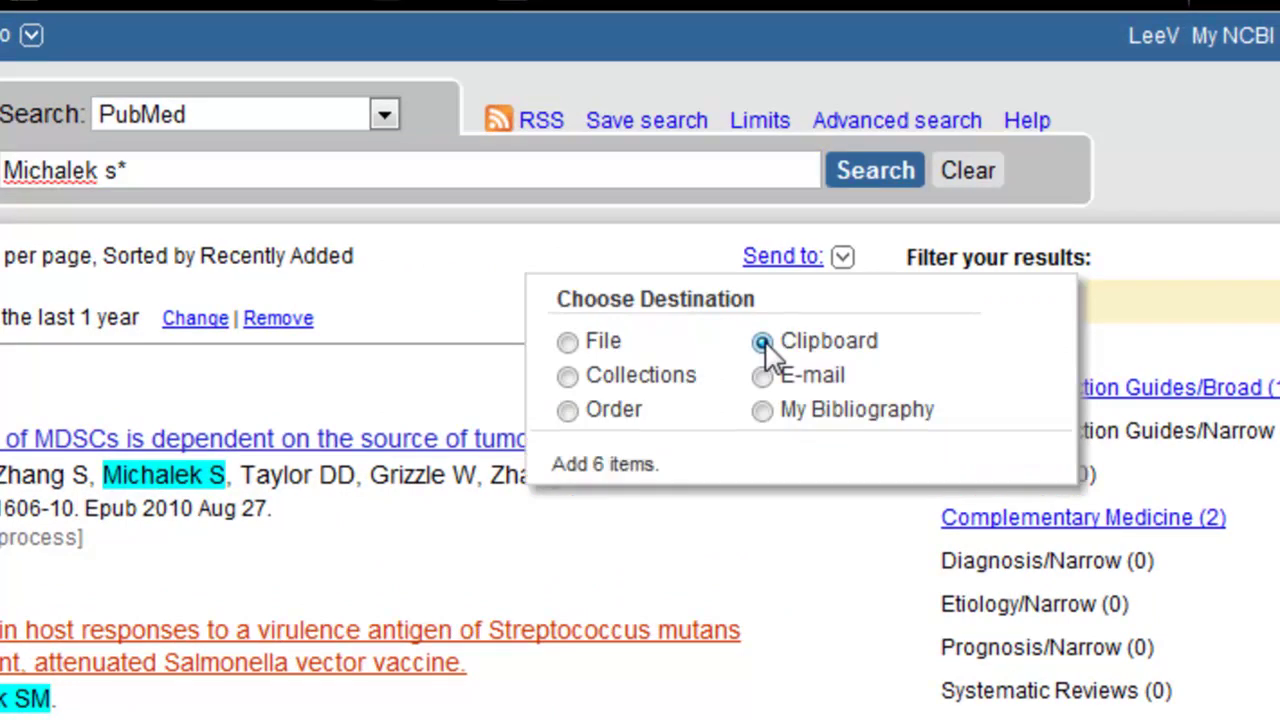
{"action": "left_click", "coordinate": [665, 522]}
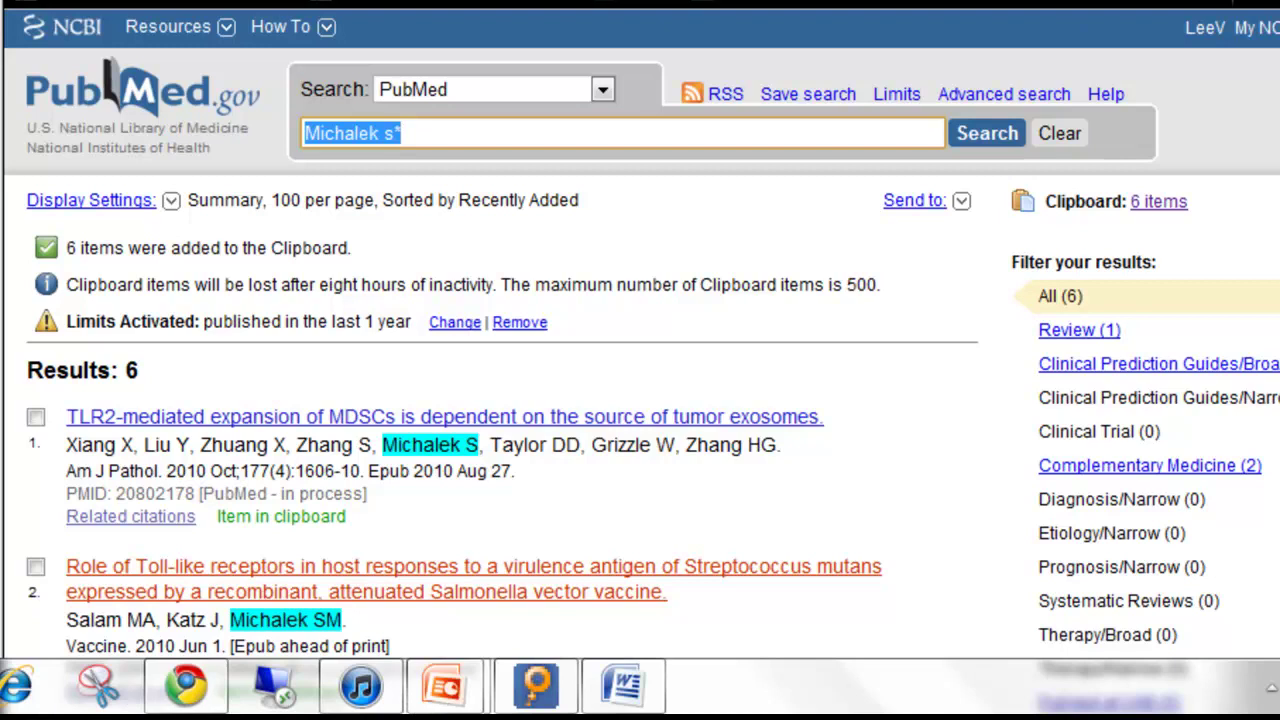
{"action": "key", "text": "alt+Tab"}
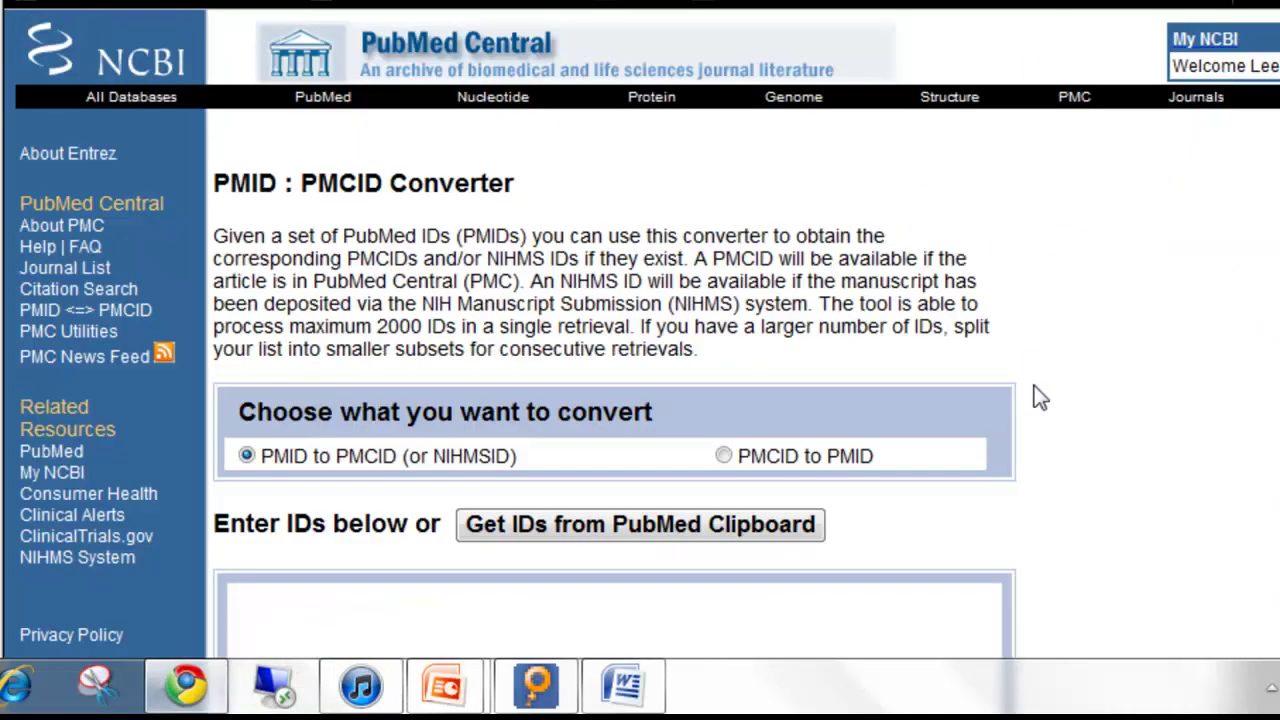
Import the six PMIDs (20802178 through 19836308) from the PubMed Clipboard and convert them
{"action": "scroll", "coordinate": [1063, 370], "scroll_direction": "down", "scroll_amount": 3}
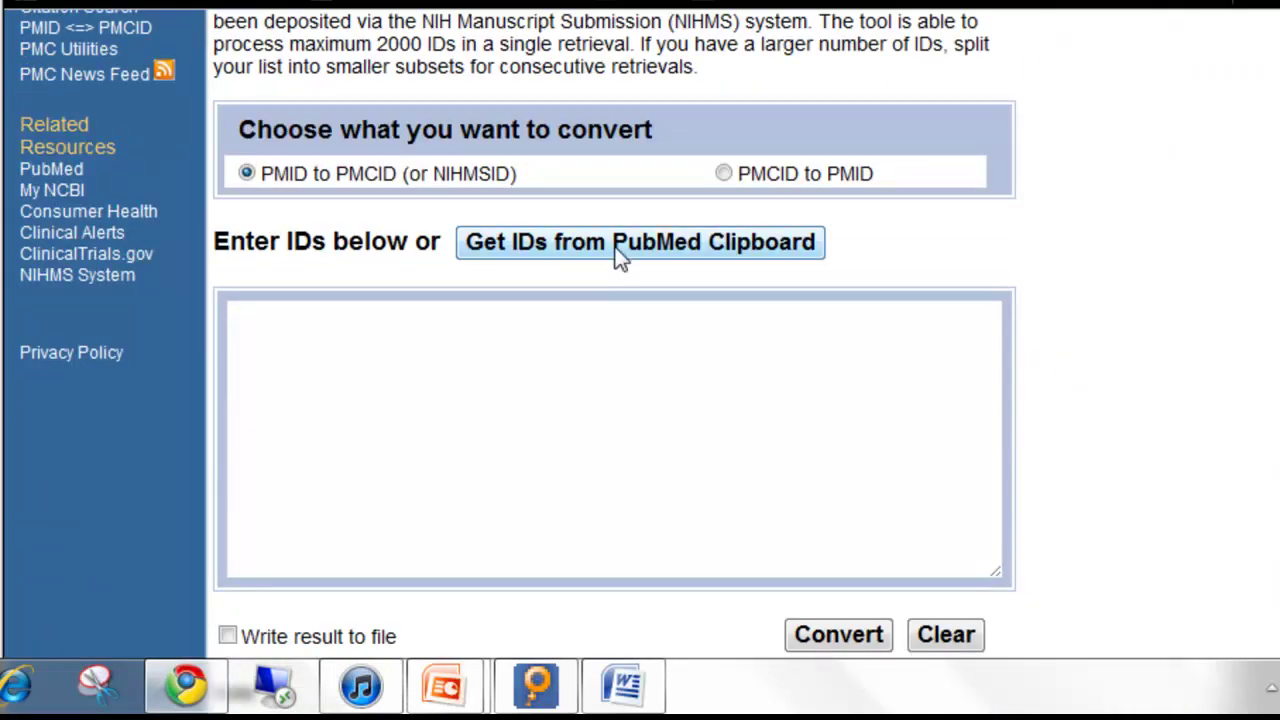
{"action": "left_click", "coordinate": [620, 255]}
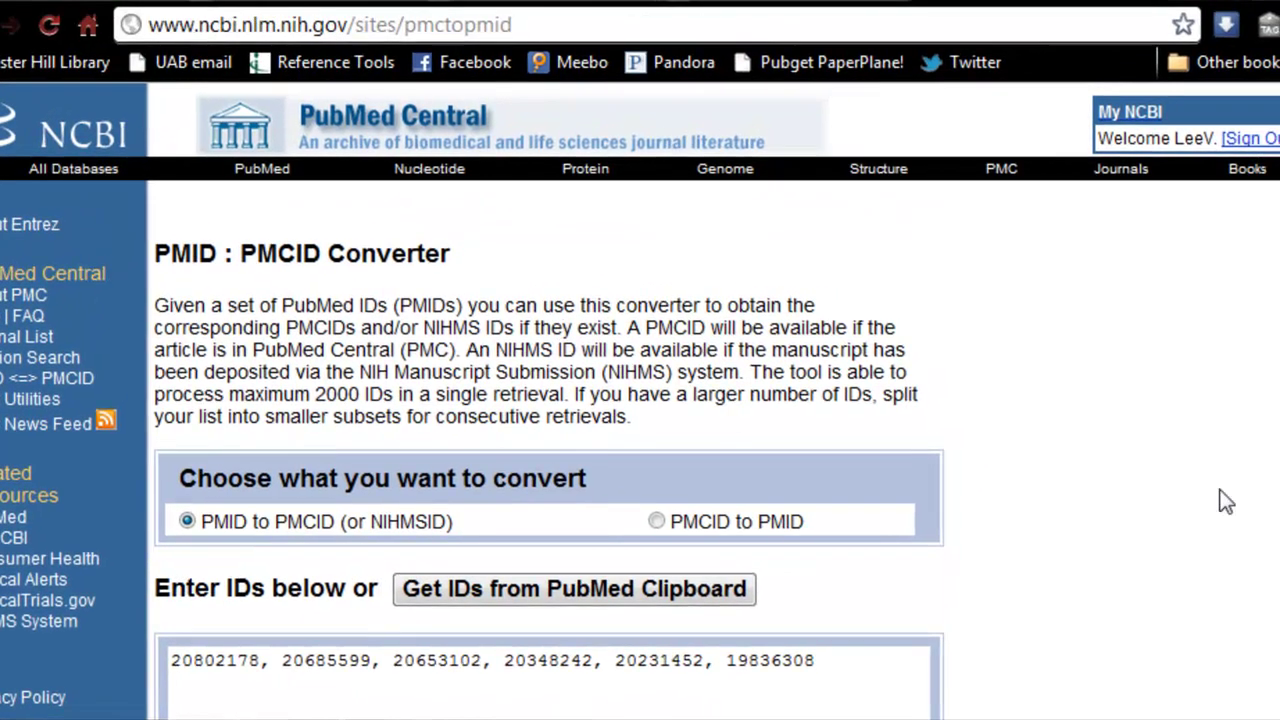
{"action": "scroll", "coordinate": [1225, 500], "scroll_direction": "down", "scroll_amount": 3}
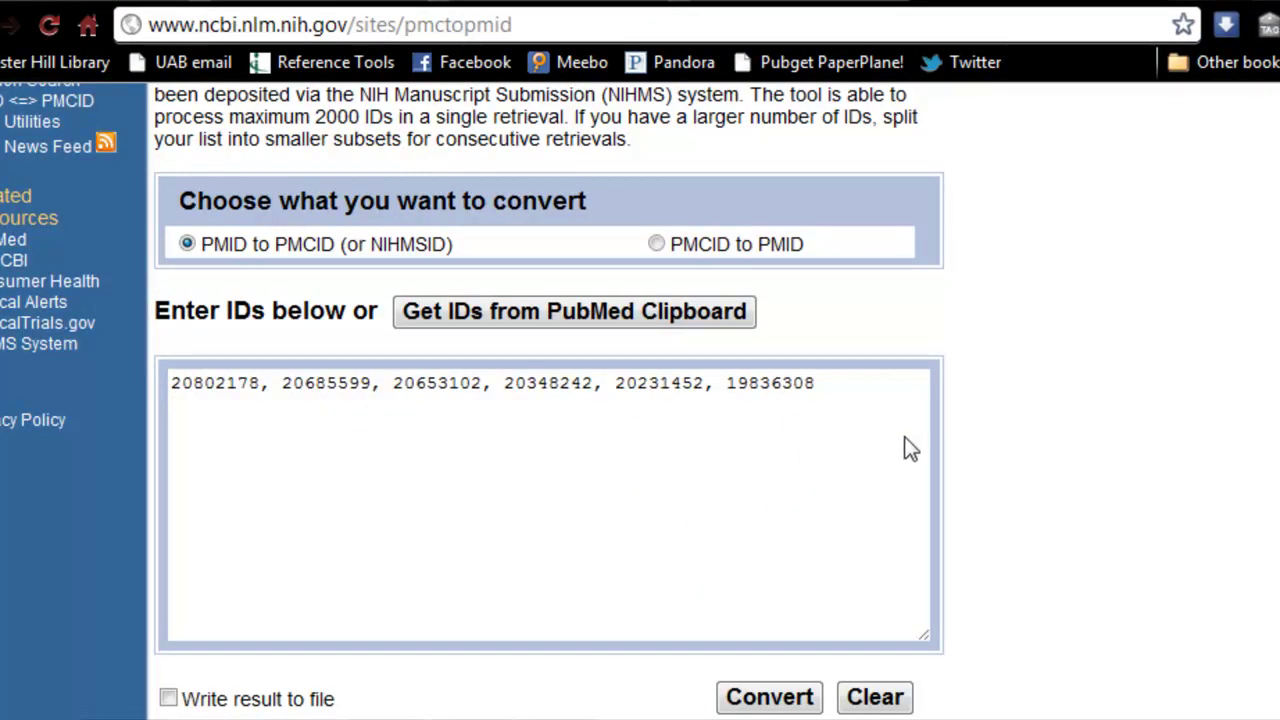
{"action": "scroll", "coordinate": [1143, 463], "scroll_direction": "down", "scroll_amount": 1}
{"action": "left_click", "coordinate": [742, 566]}
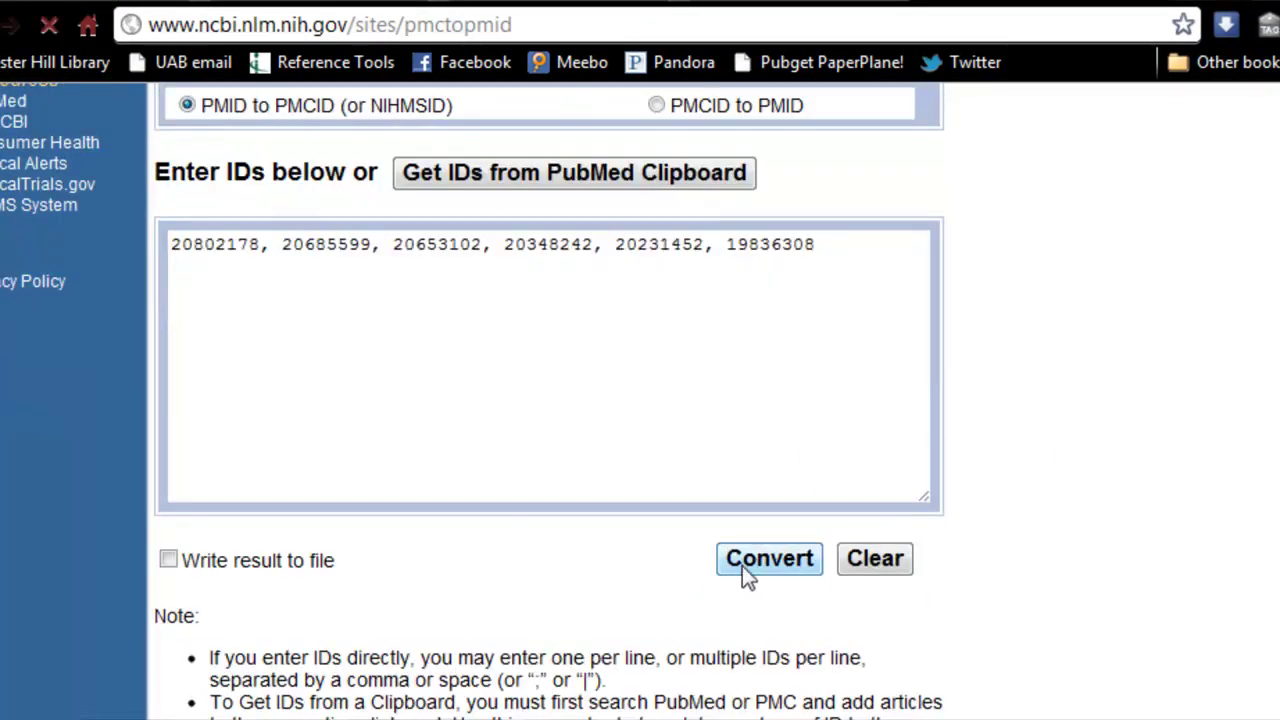
{"action": "scroll", "coordinate": [1021, 549], "scroll_direction": "down", "scroll_amount": 8}
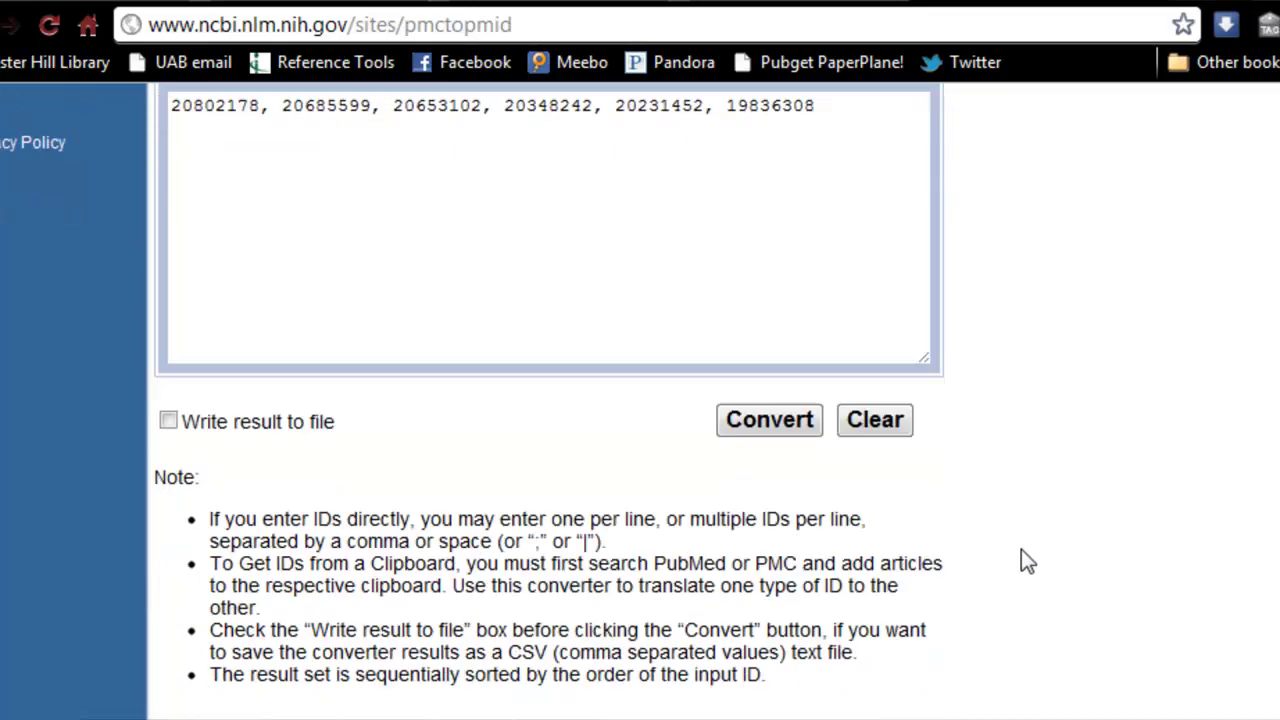